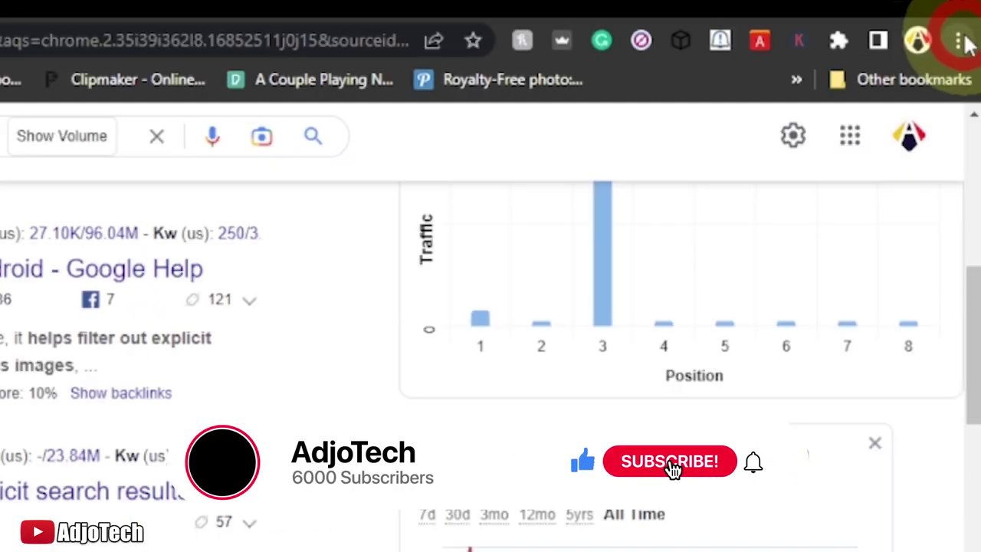
Bring up the History submenu from Chrome's main menu
{"action": "left_click", "coordinate": [964, 36]}
{"action": "mouse_move", "coordinate": [780, 184]}
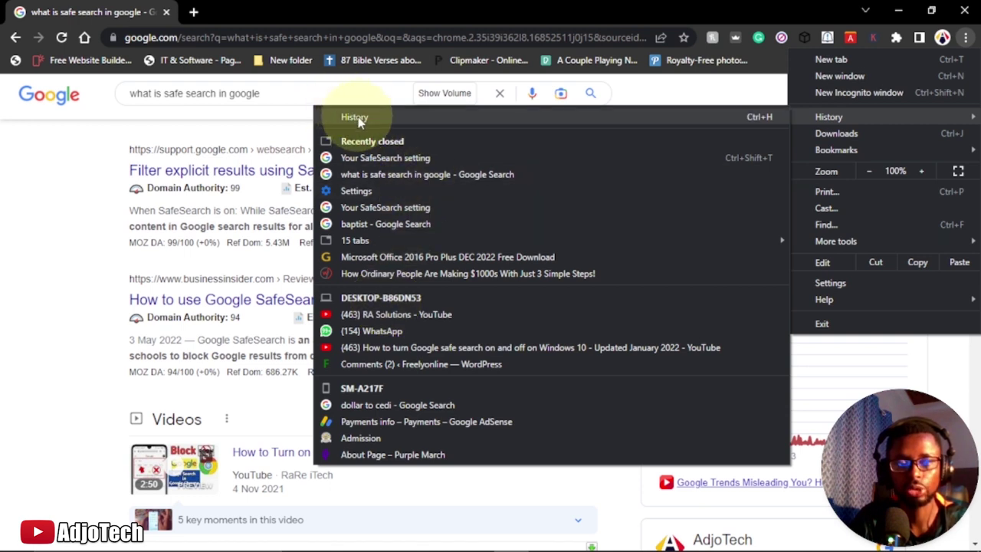
{"action": "left_click", "coordinate": [399, 119]}
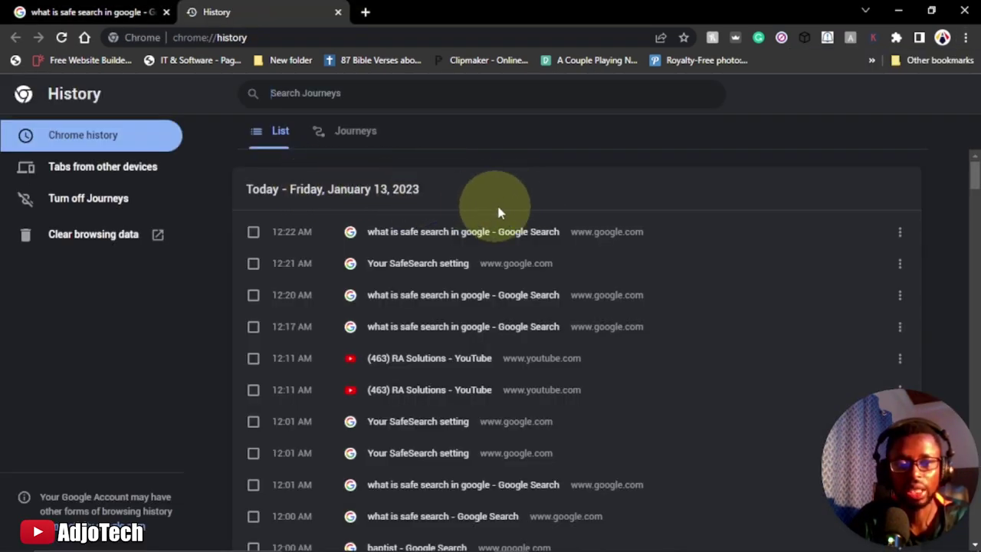
{"action": "scroll", "coordinate": [597, 212], "scroll_direction": "down", "scroll_amount": 7}
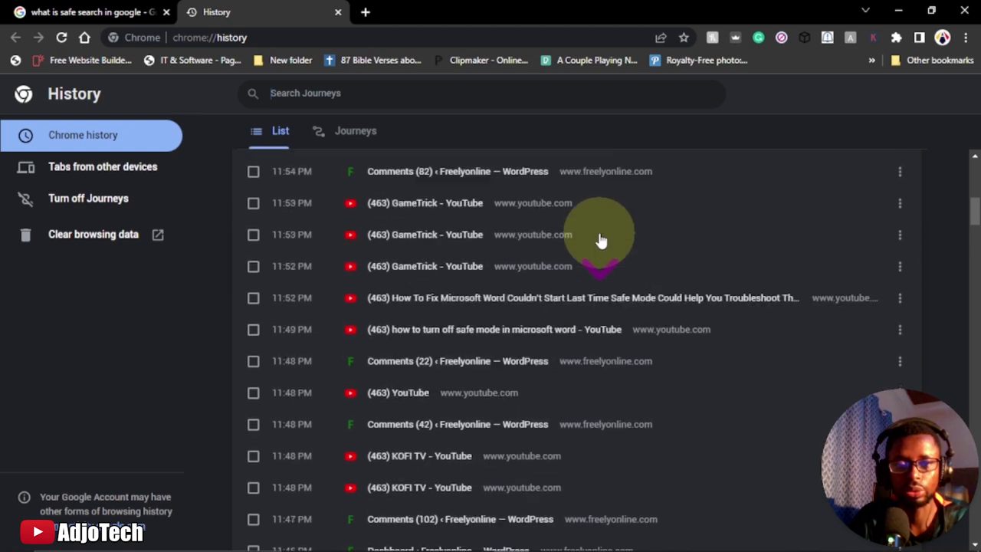
{"action": "scroll", "coordinate": [601, 240], "scroll_direction": "down", "scroll_amount": 20}
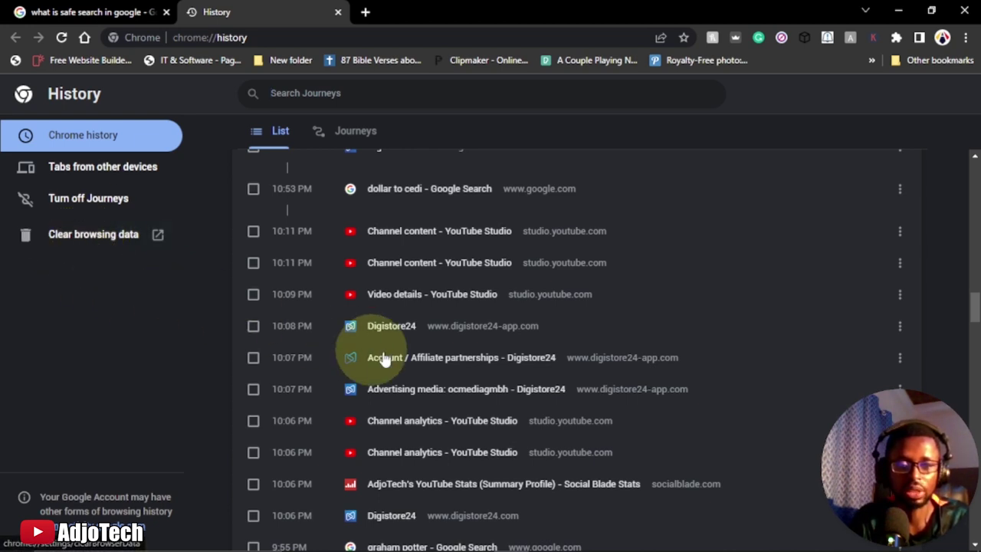
{"action": "scroll", "coordinate": [770, 328], "scroll_direction": "up", "scroll_amount": 10}
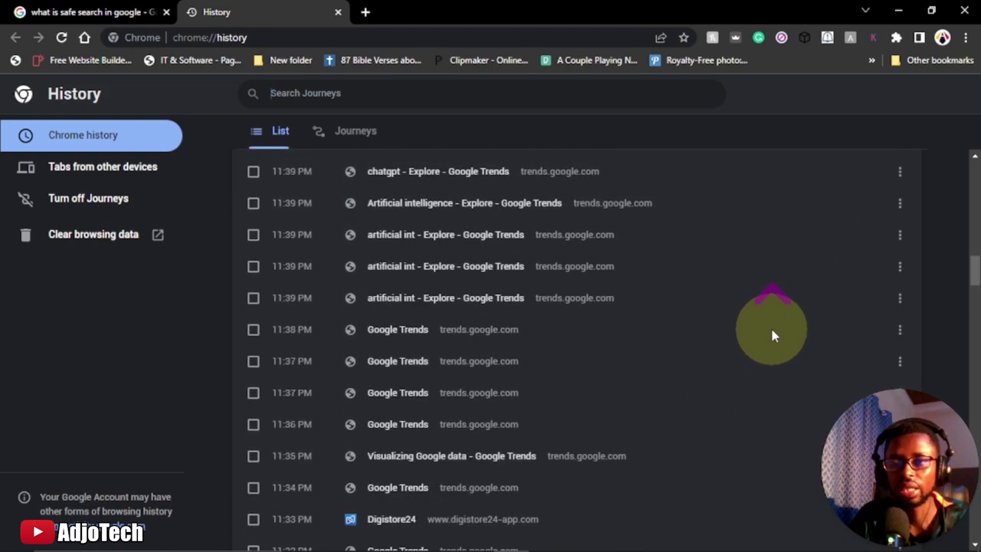
{"action": "scroll", "coordinate": [773, 335], "scroll_direction": "up", "scroll_amount": 4}
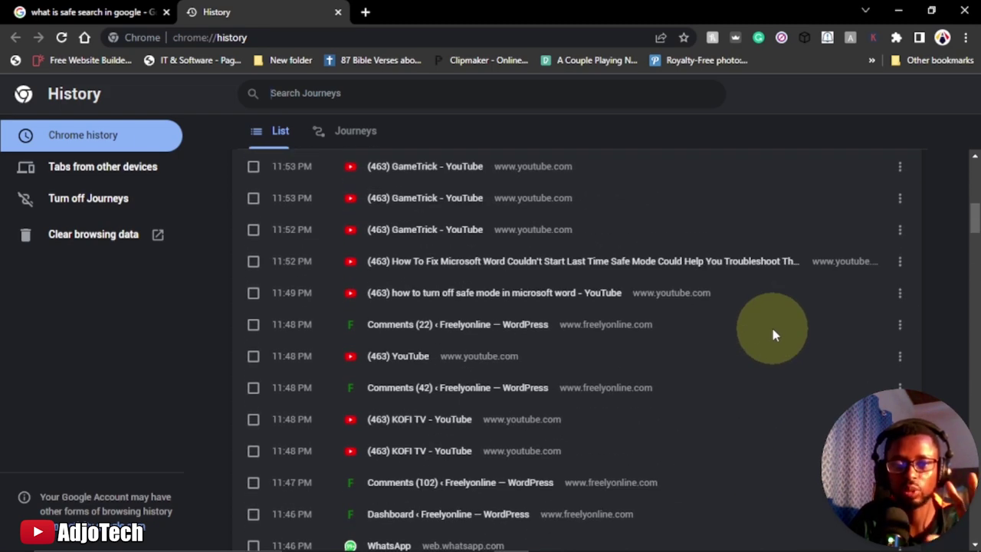
{"action": "scroll", "coordinate": [367, 263], "scroll_direction": "up", "scroll_amount": 9}
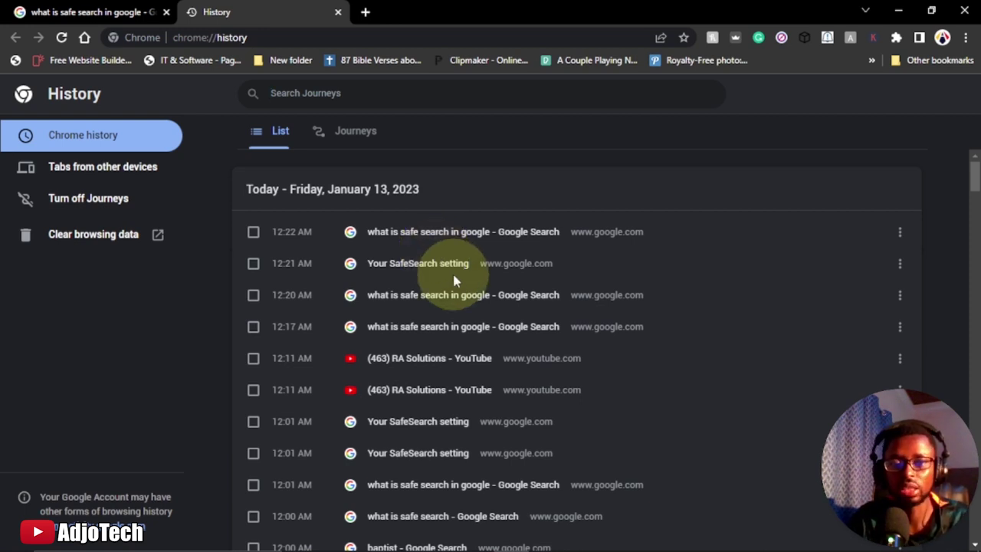
{"action": "scroll", "coordinate": [627, 294], "scroll_direction": "down", "scroll_amount": 15}
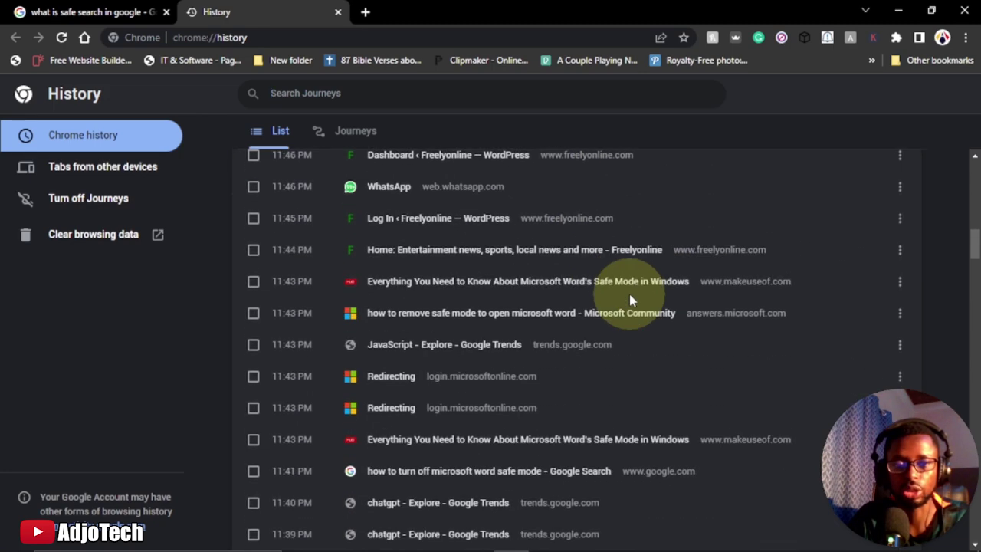
{"action": "scroll", "coordinate": [629, 299], "scroll_direction": "down", "scroll_amount": 5}
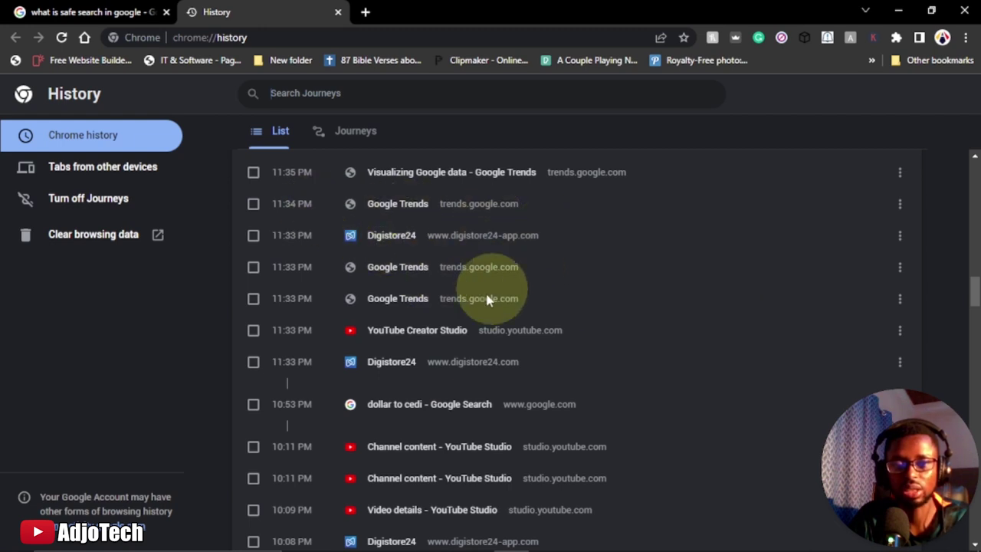
Remove one 11:33 PM Google Trends visit using its row menu's Remove from history
{"action": "left_click", "coordinate": [899, 298]}
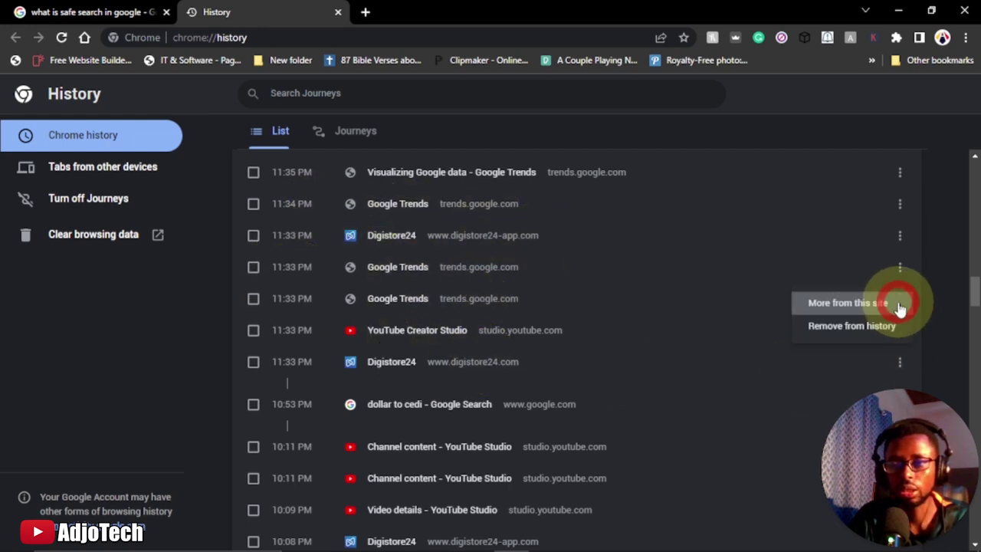
{"action": "left_click", "coordinate": [843, 328]}
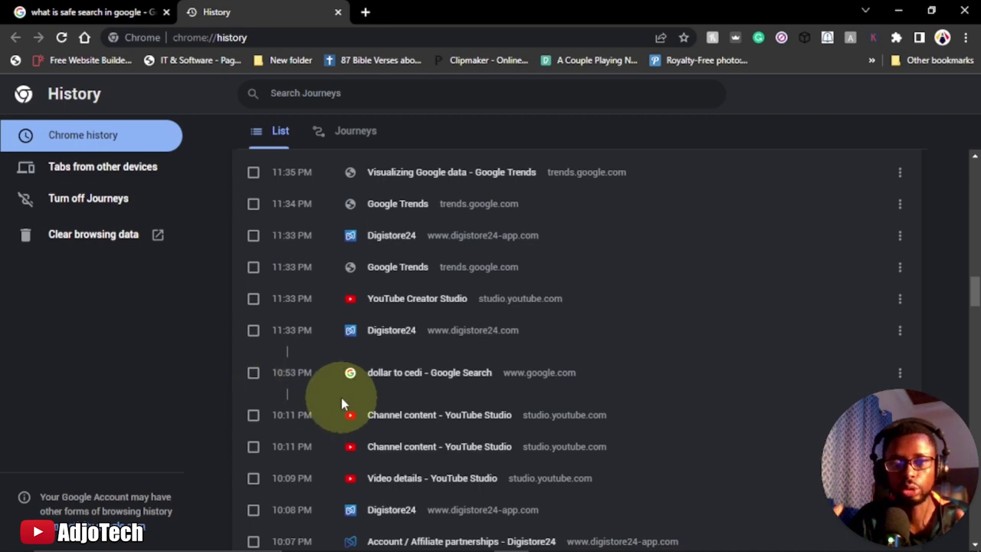
Select the 12:22, 12:21, 12:20 and 12:17 AM entries and delete them from history
{"action": "scroll", "coordinate": [379, 300], "scroll_direction": "up", "scroll_amount": 15}
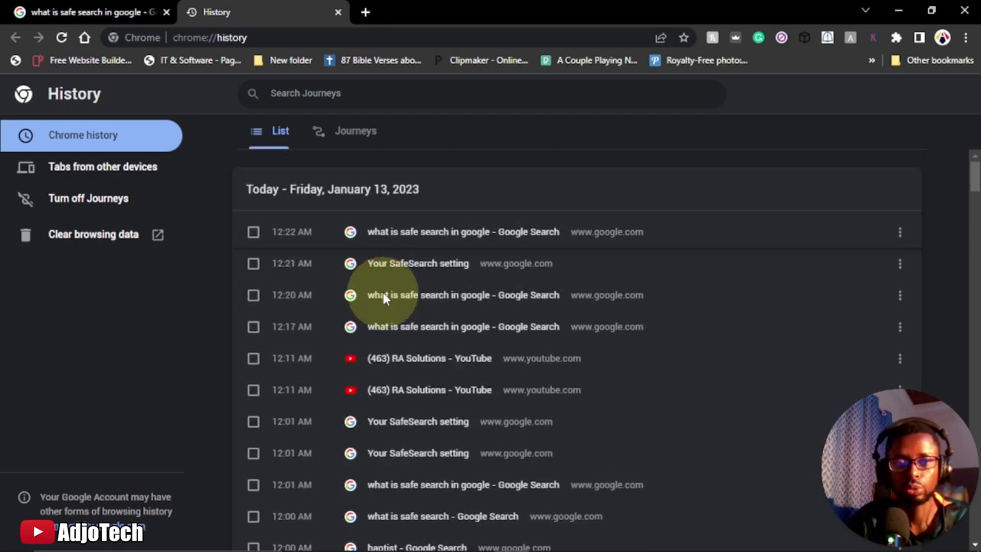
{"action": "left_click", "coordinate": [253, 232]}
{"action": "left_click", "coordinate": [252, 264]}
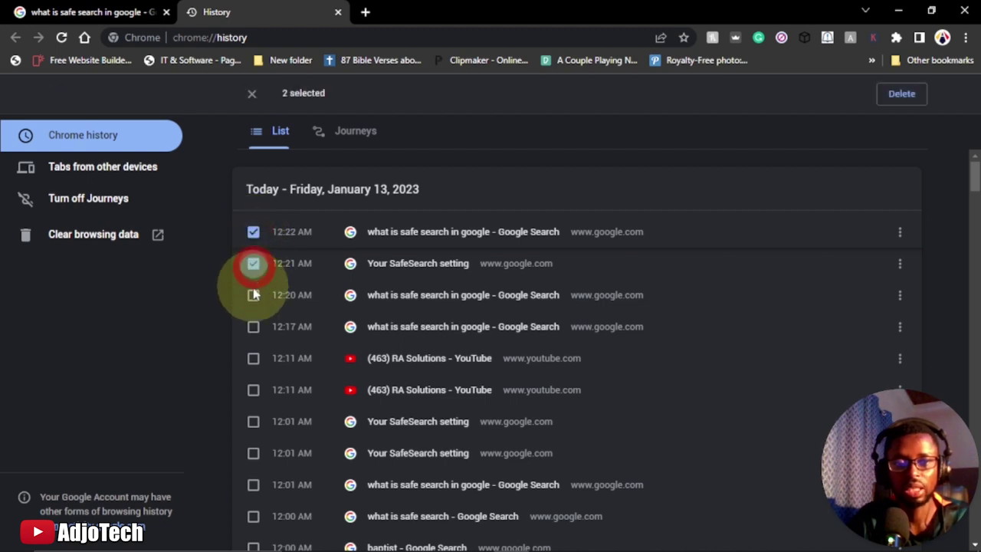
{"action": "left_click", "coordinate": [253, 295]}
{"action": "left_click", "coordinate": [253, 326]}
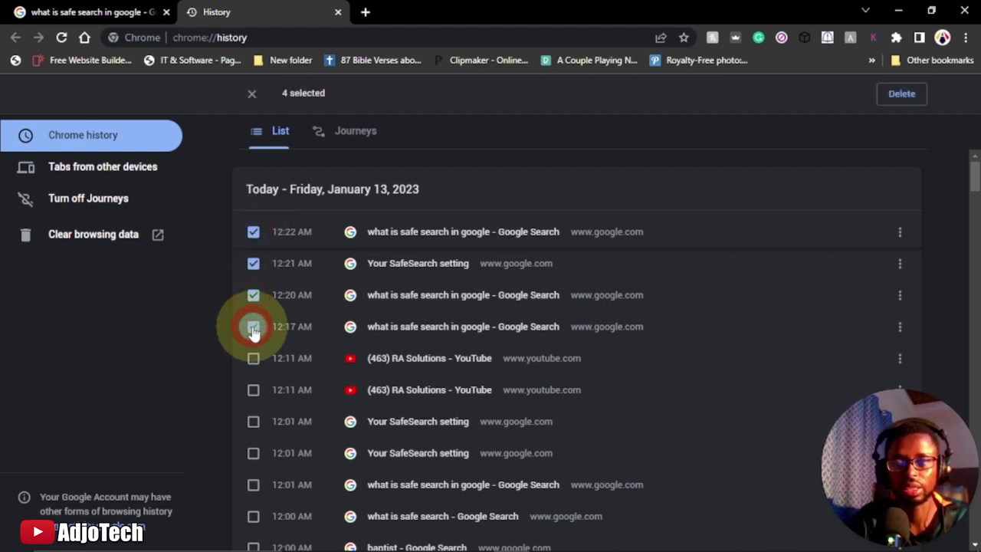
{"action": "left_click", "coordinate": [910, 103]}
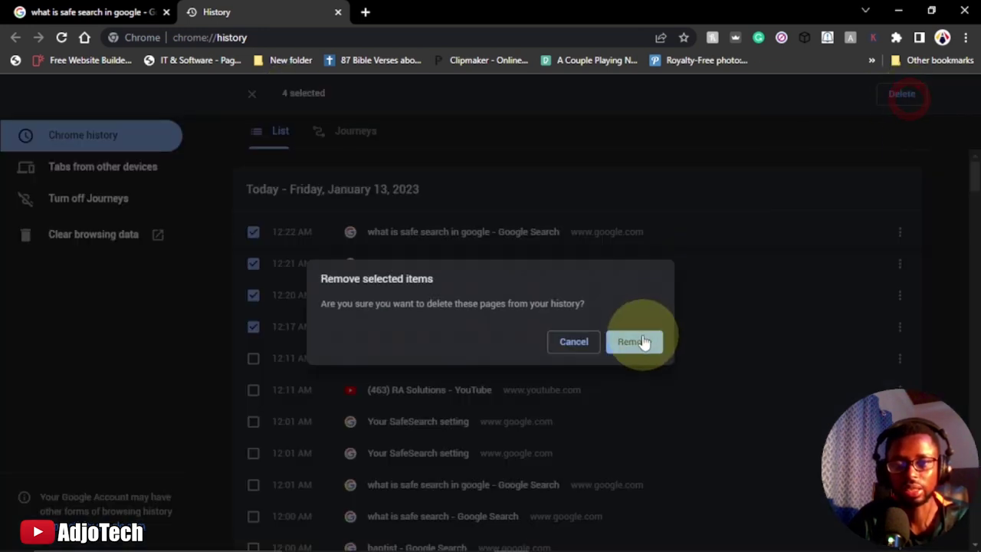
{"action": "left_click", "coordinate": [639, 343]}
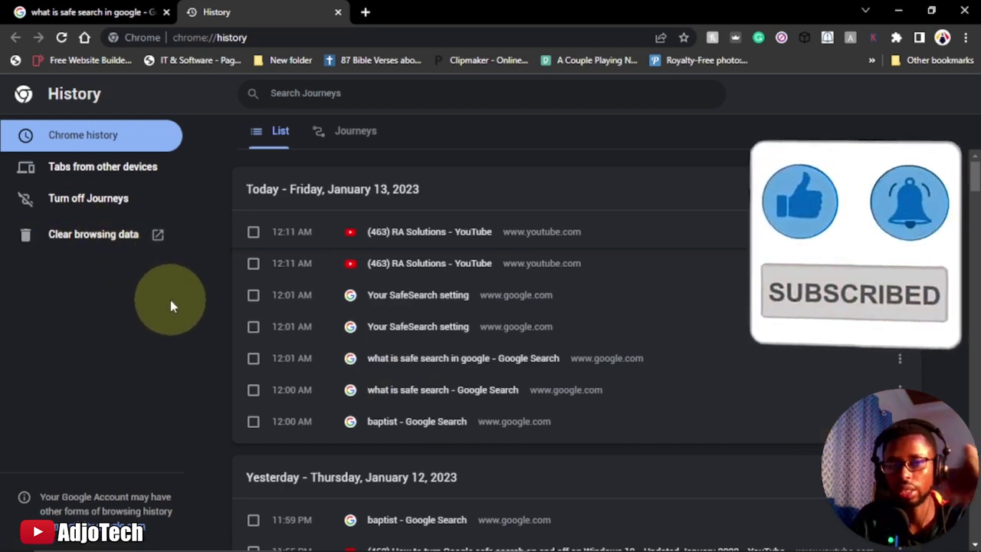
{"action": "scroll", "coordinate": [558, 356], "scroll_direction": "down", "scroll_amount": 9}
{"action": "scroll", "coordinate": [559, 366], "scroll_direction": "down", "scroll_amount": 5}
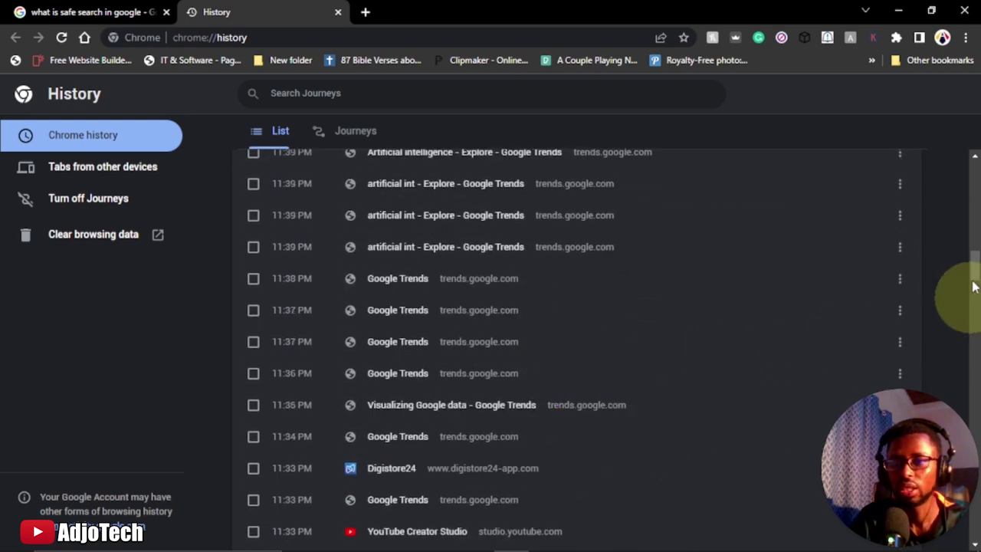
{"action": "left_click_drag", "start_coordinate": [970, 263], "coordinate": [973, 506]}
{"action": "scroll", "coordinate": [576, 350], "scroll_direction": "down", "scroll_amount": 10}
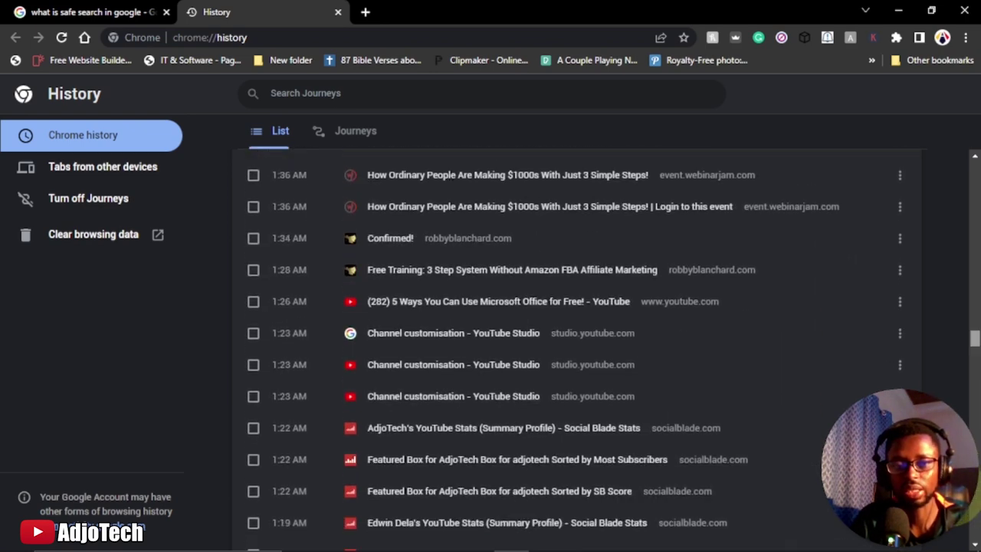
{"action": "scroll", "coordinate": [575, 349], "scroll_direction": "down", "scroll_amount": 7}
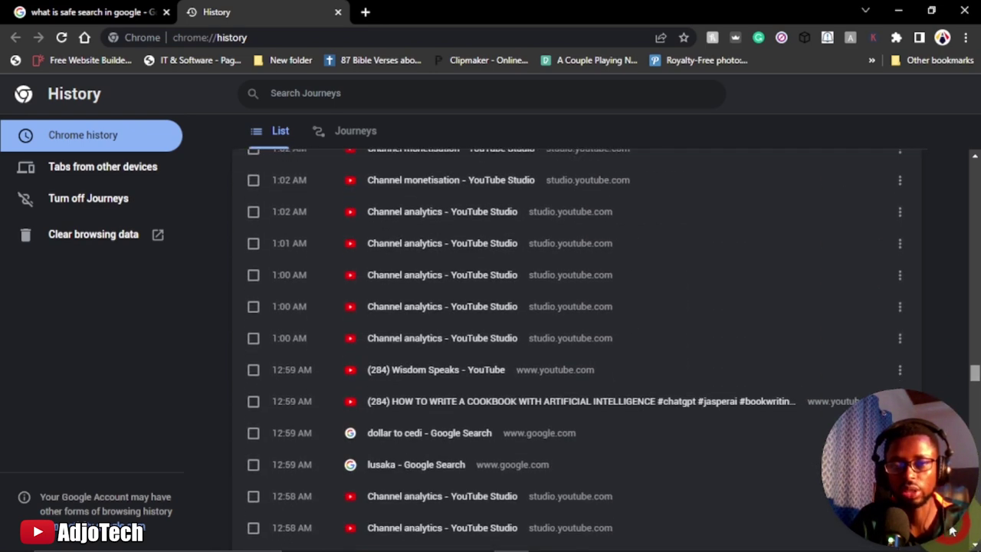
{"action": "left_click_drag", "start_coordinate": [973, 380], "coordinate": [974, 440]}
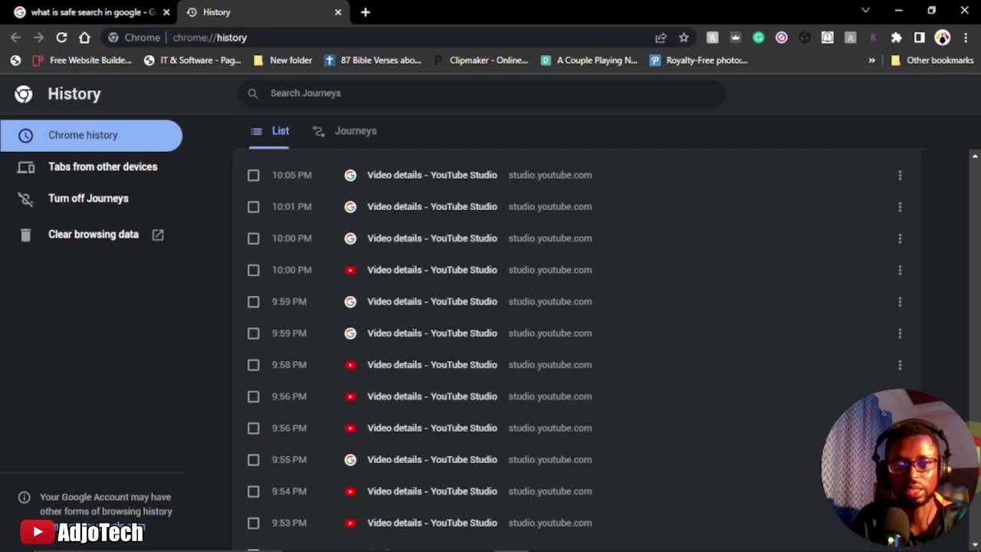
{"action": "scroll", "coordinate": [575, 349], "scroll_direction": "down", "scroll_amount": 3}
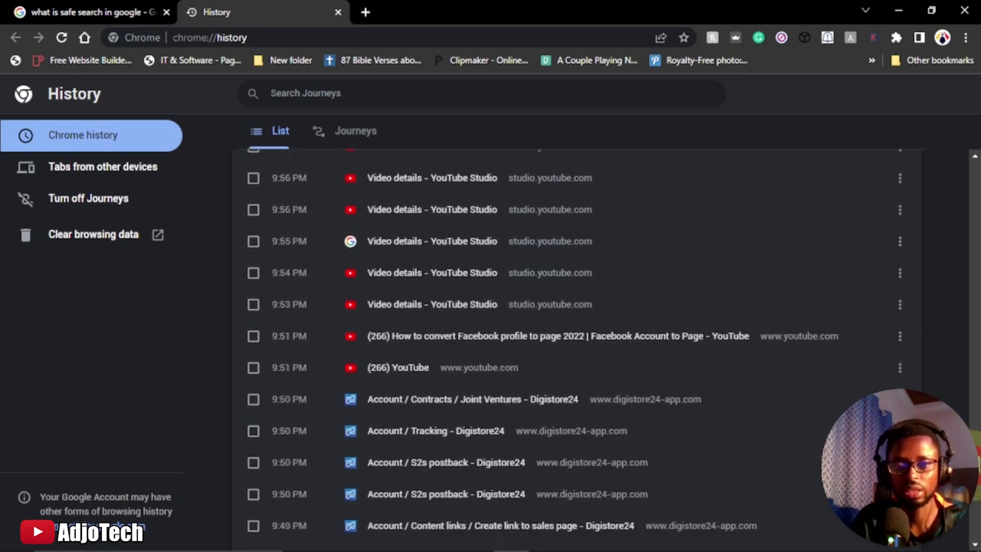
{"action": "scroll", "coordinate": [287, 168], "scroll_direction": "down", "scroll_amount": 10}
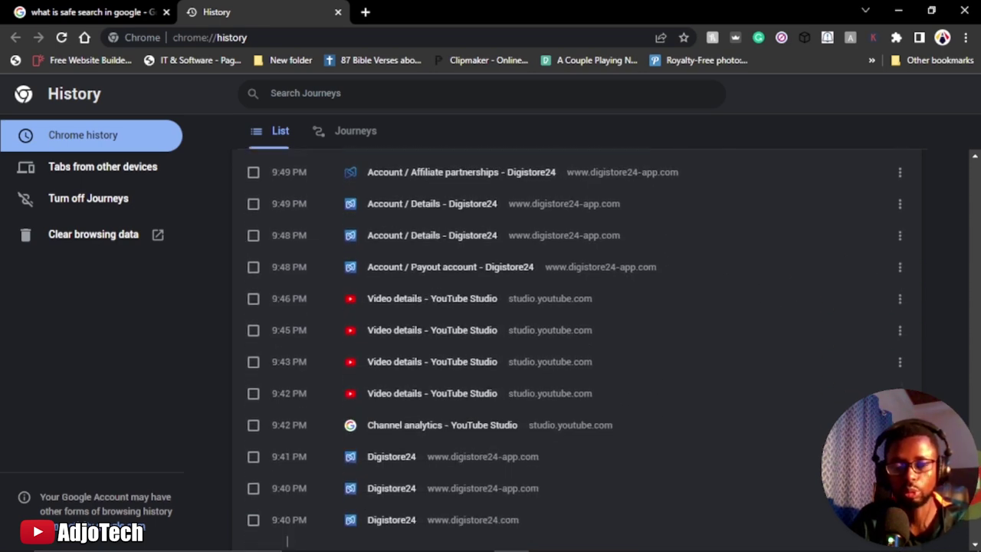
{"action": "scroll", "coordinate": [288, 167], "scroll_direction": "down", "scroll_amount": 3}
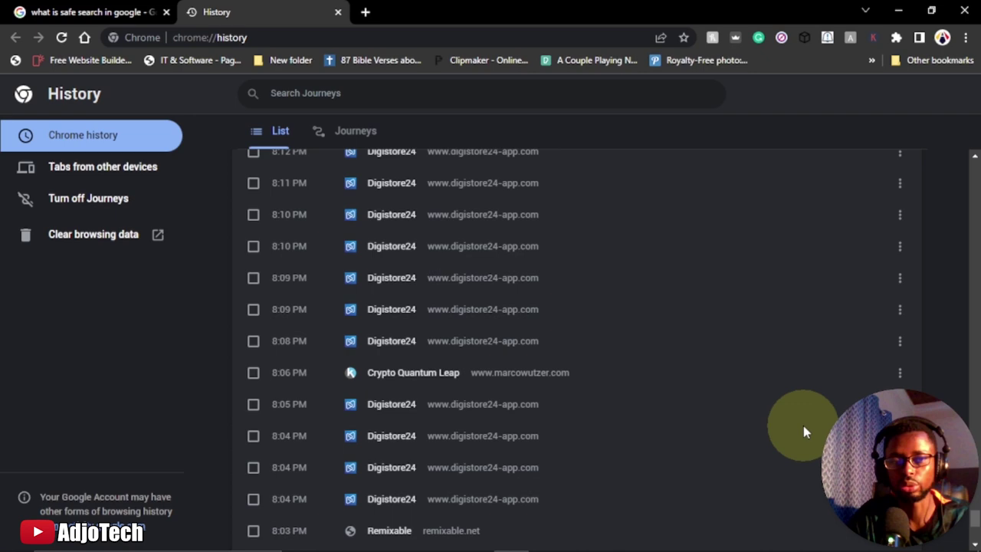
{"action": "scroll", "coordinate": [804, 426], "scroll_direction": "up", "scroll_amount": 15}
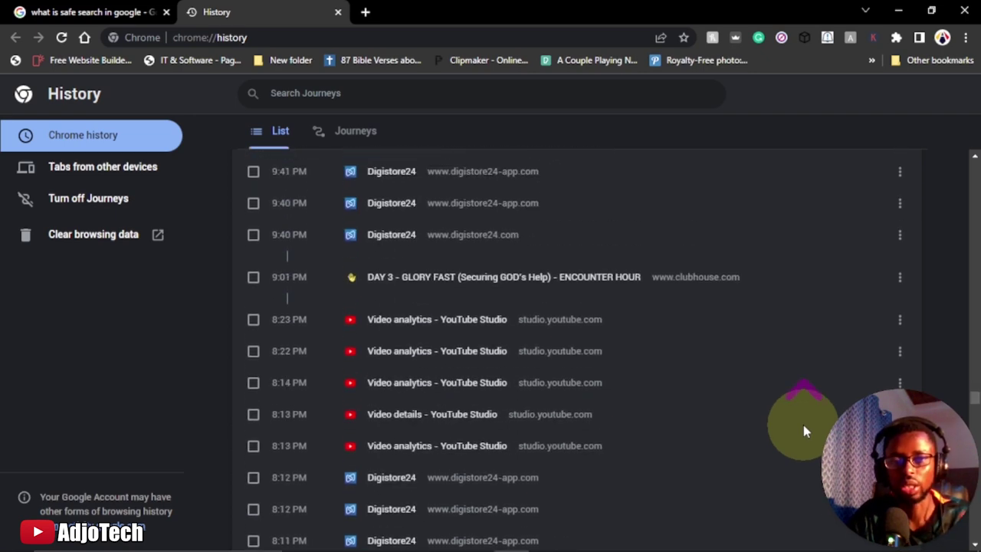
{"action": "scroll", "coordinate": [803, 424], "scroll_direction": "up", "scroll_amount": 10}
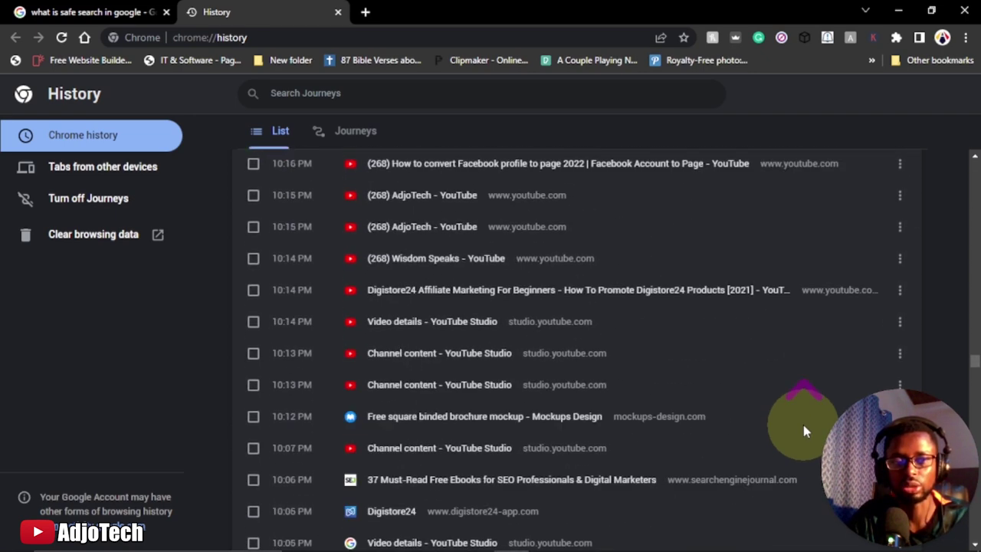
{"action": "scroll", "coordinate": [547, 335], "scroll_direction": "up", "scroll_amount": 5}
{"action": "scroll", "coordinate": [546, 335], "scroll_direction": "up", "scroll_amount": 5}
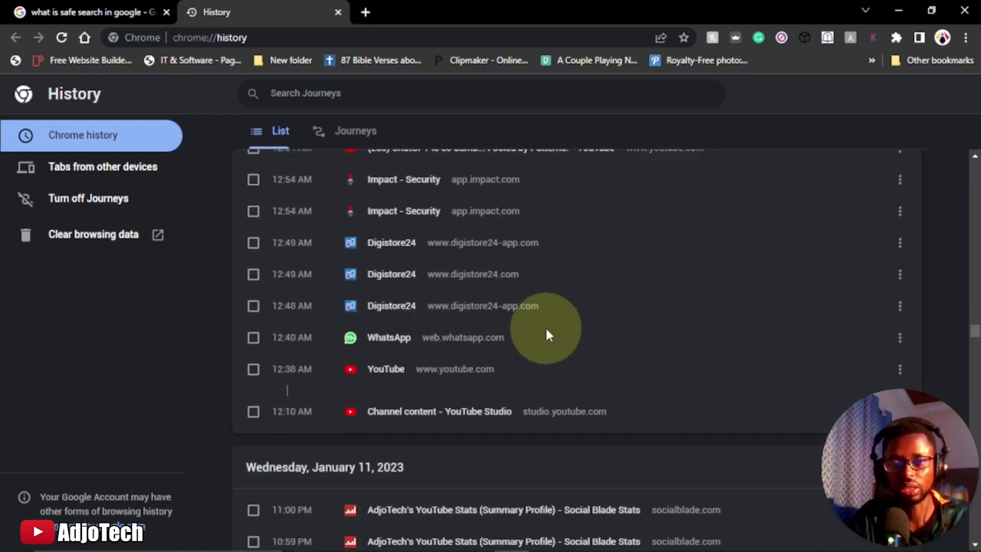
{"action": "scroll", "coordinate": [546, 334], "scroll_direction": "up", "scroll_amount": 8}
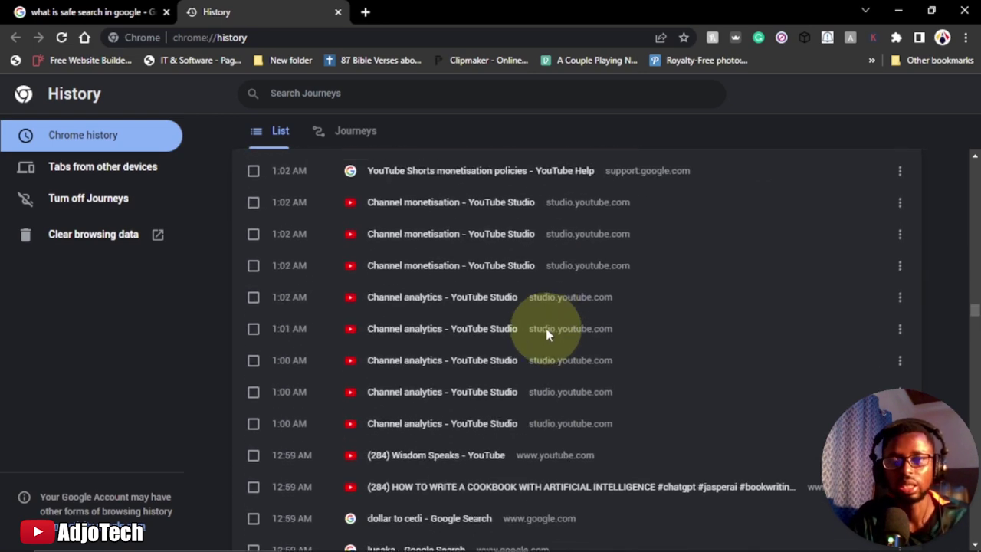